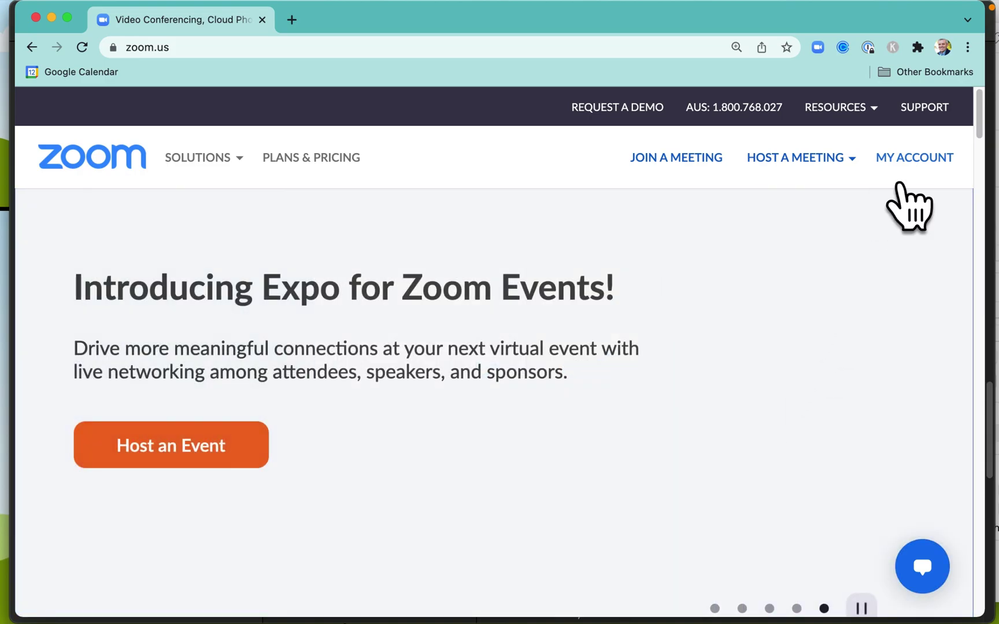
- Open the account and start scheduling a new meeting
mouse_move(880, 174)
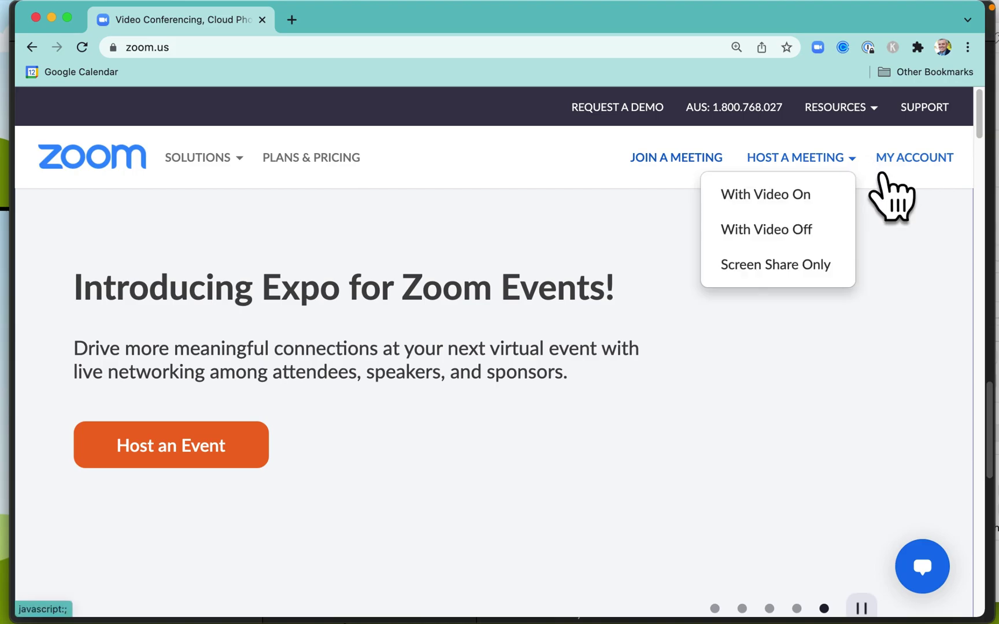
left_click(953, 174)
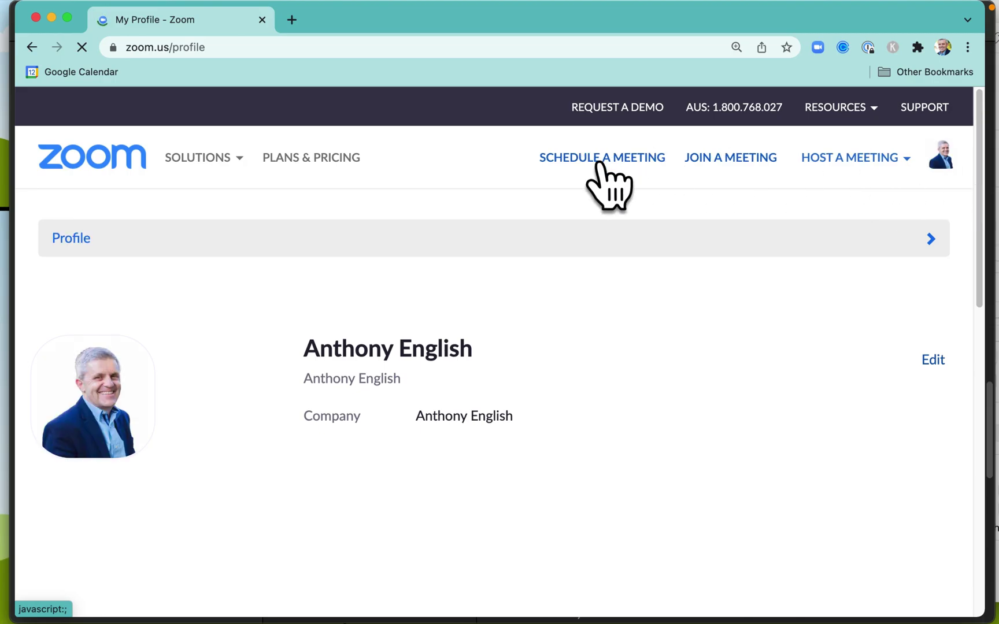
left_click(658, 173)
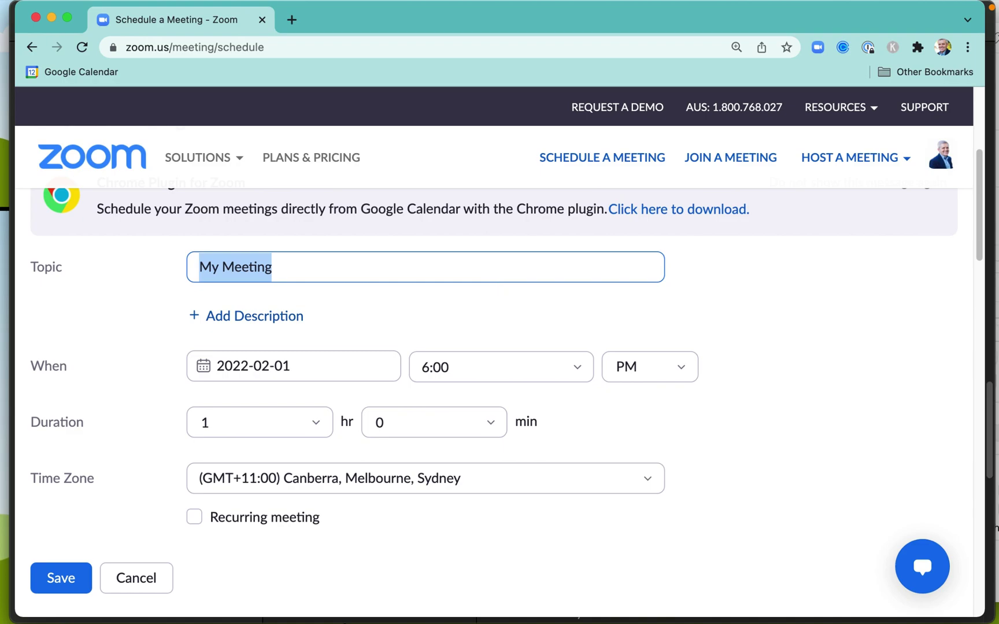
- Enter "Data migration planning" as the meeting topic and add the optional description field
type("Data migration planning")
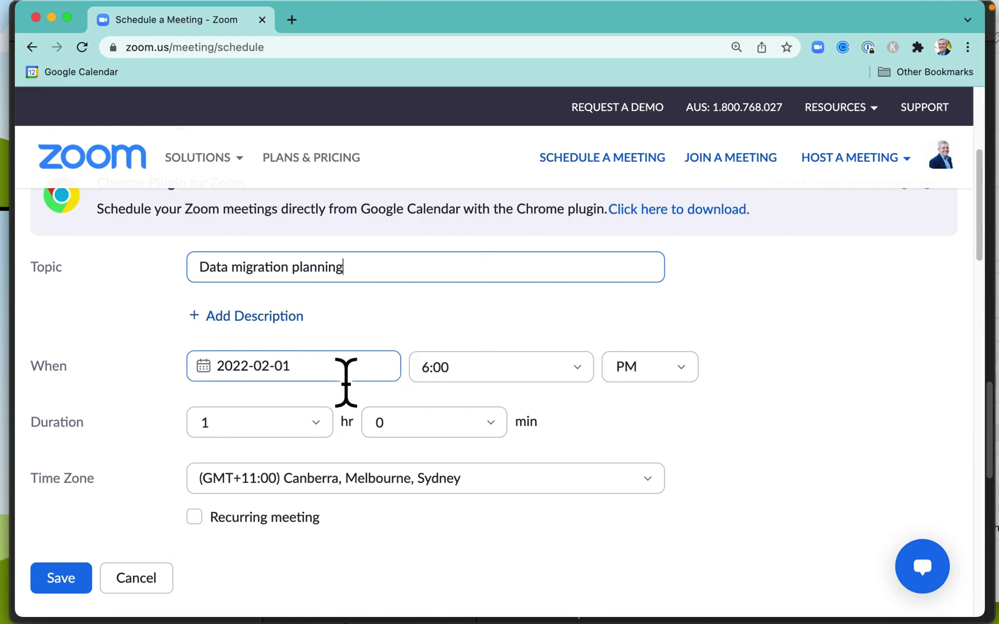
left_click(267, 319)
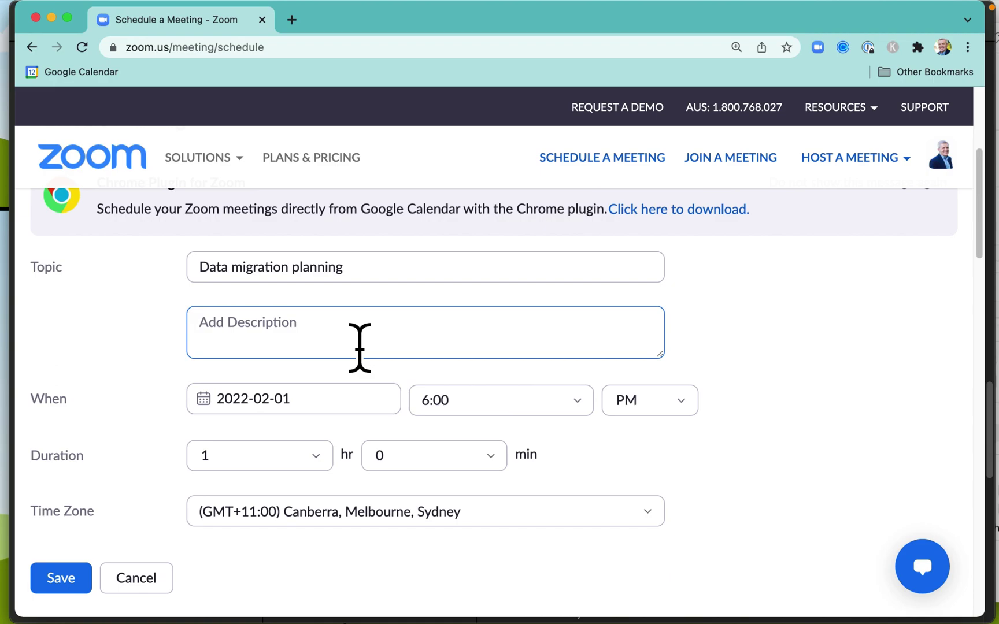
- Set the meeting's start time to 09:00 AM and check the available duration hours
scroll(359, 347, "down", 2)
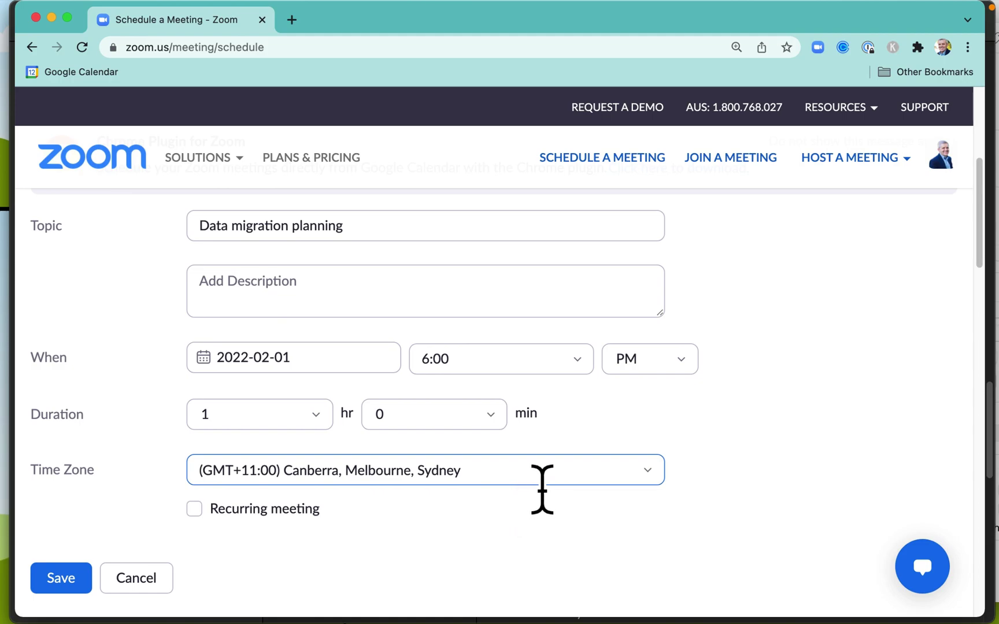
left_click(434, 359)
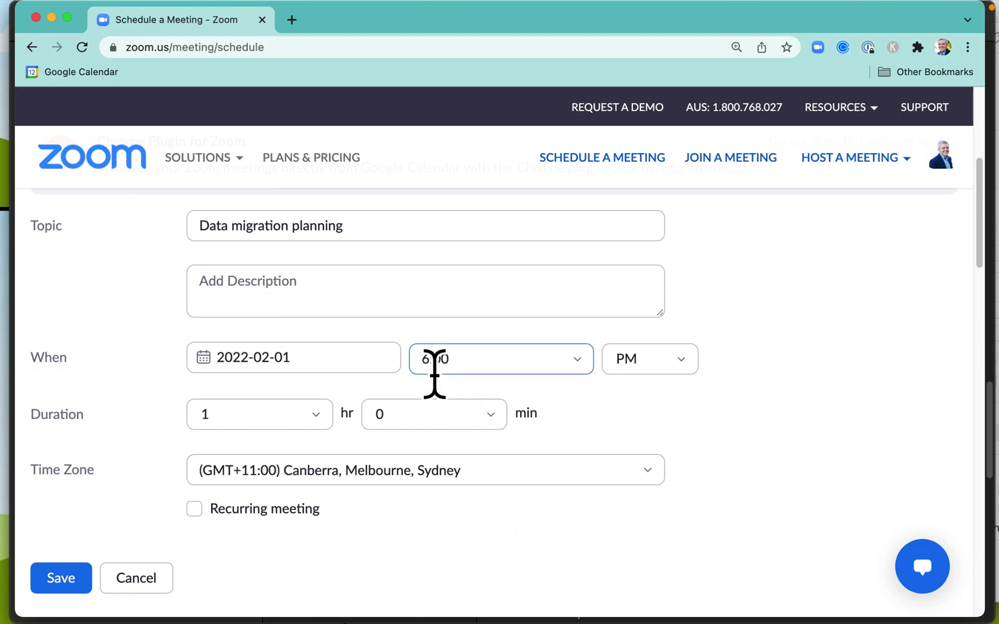
scroll(508, 263, "down", 10)
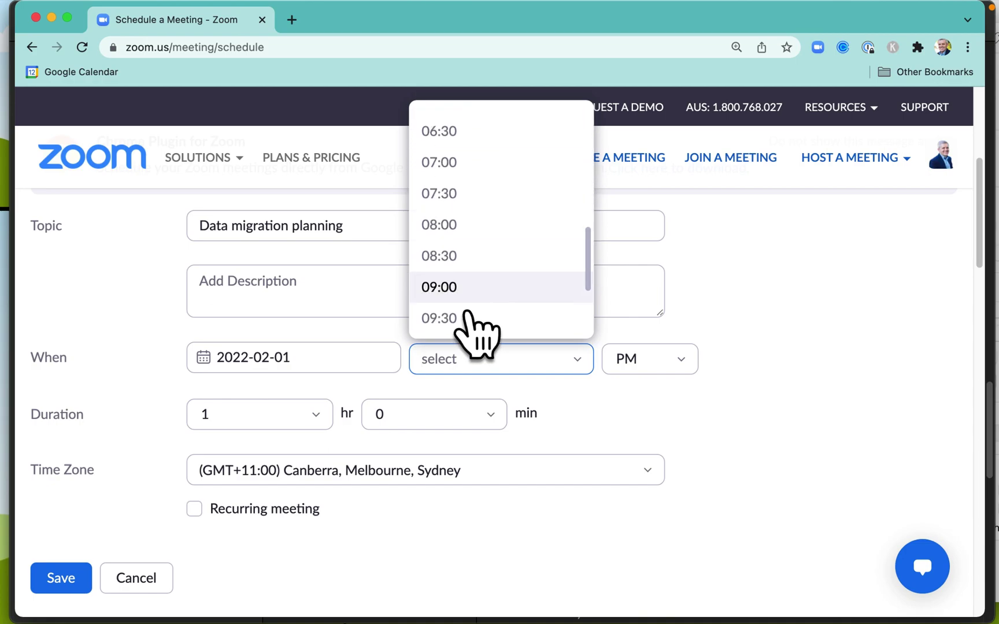
left_click(470, 297)
left_click(702, 375)
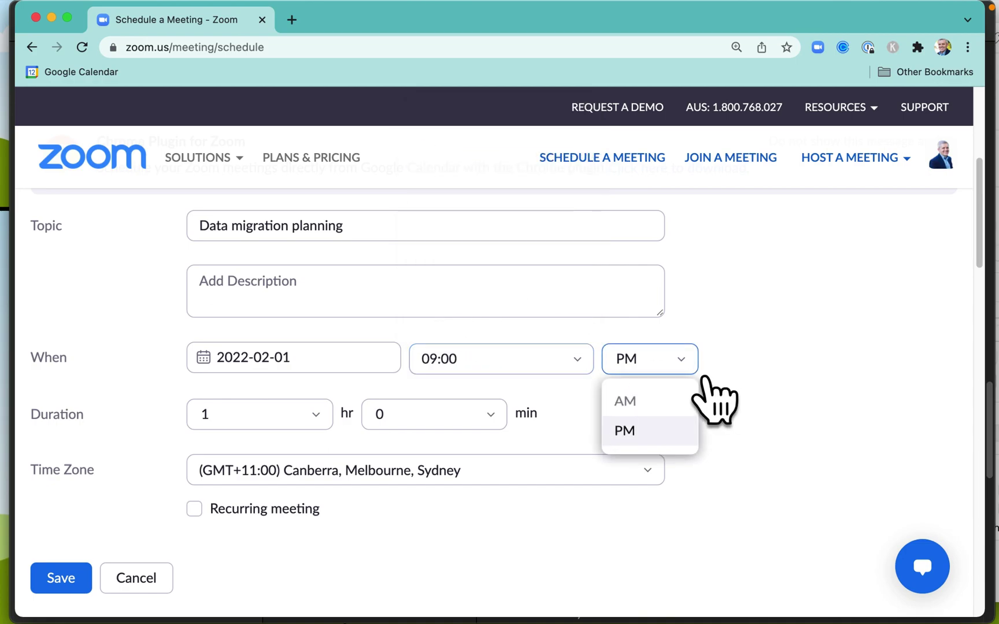
left_click(629, 399)
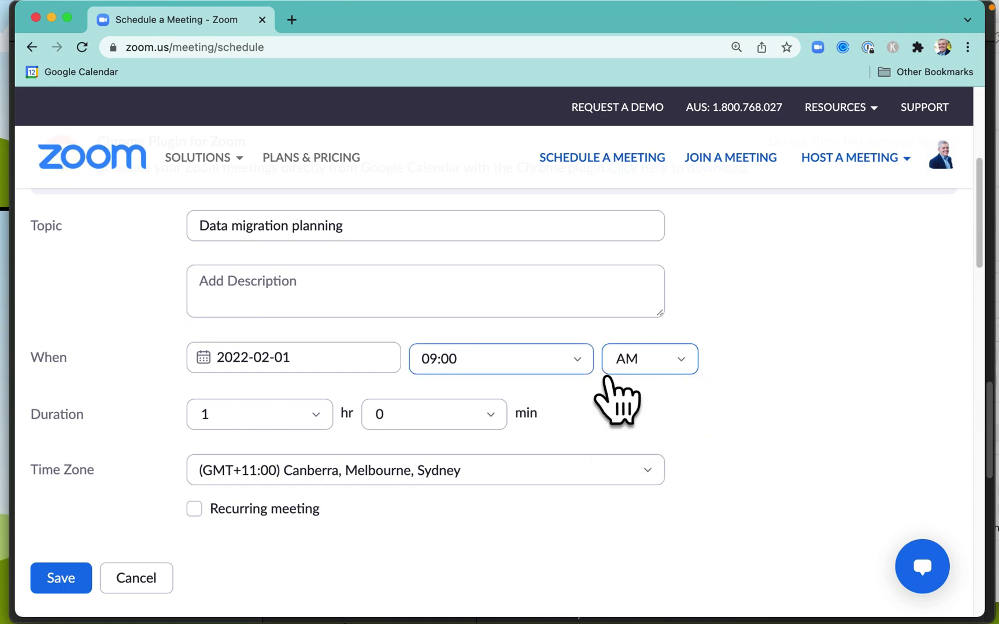
left_click(299, 426)
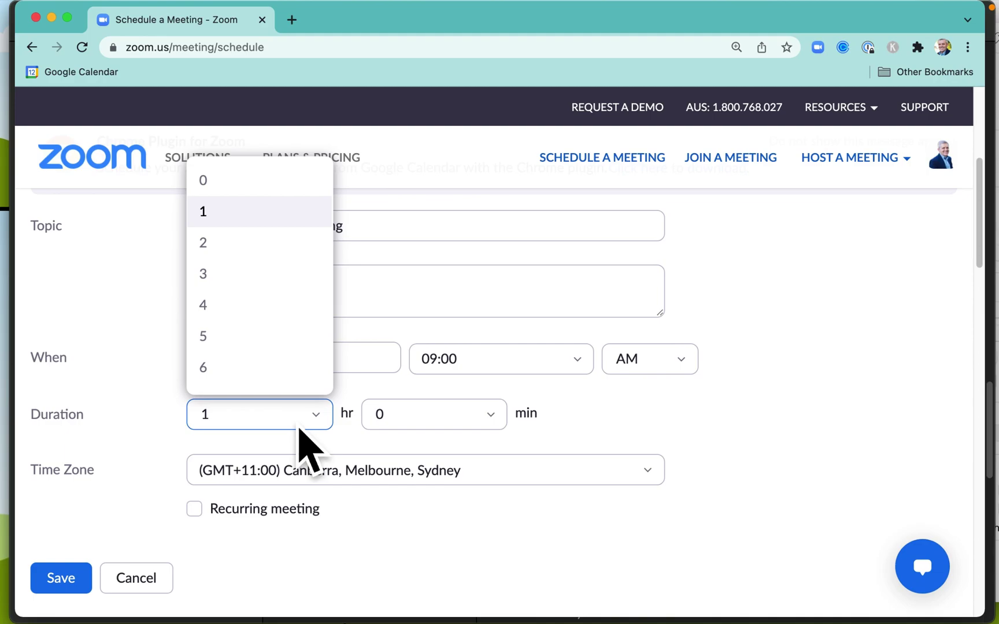
left_click(300, 429)
- Try making the meeting recurring with weekly recurrence, and turn the recurrence off again
scroll(562, 468, "down", 2)
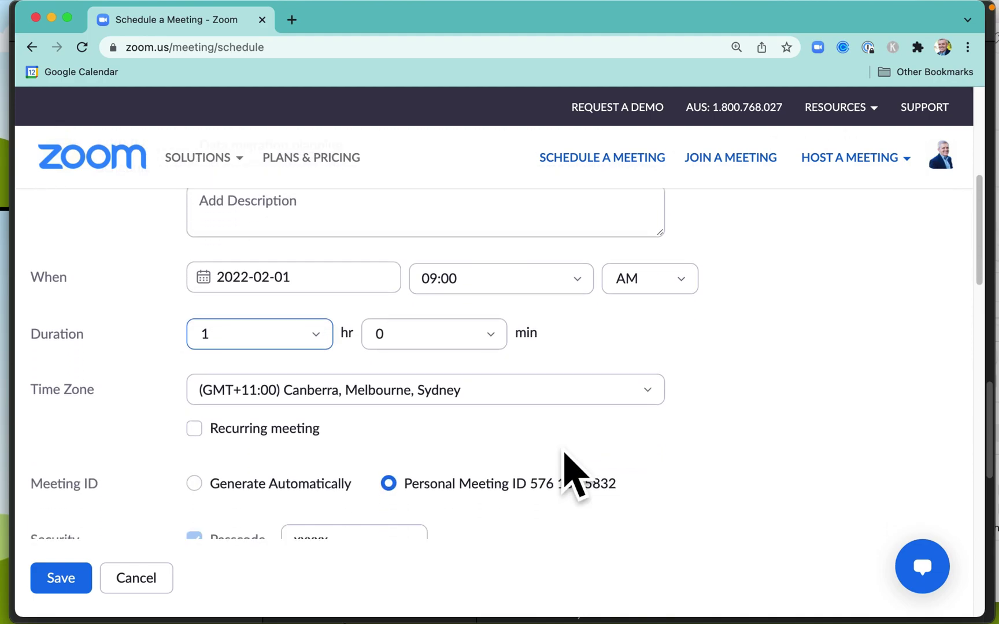
scroll(569, 479, "down", 2)
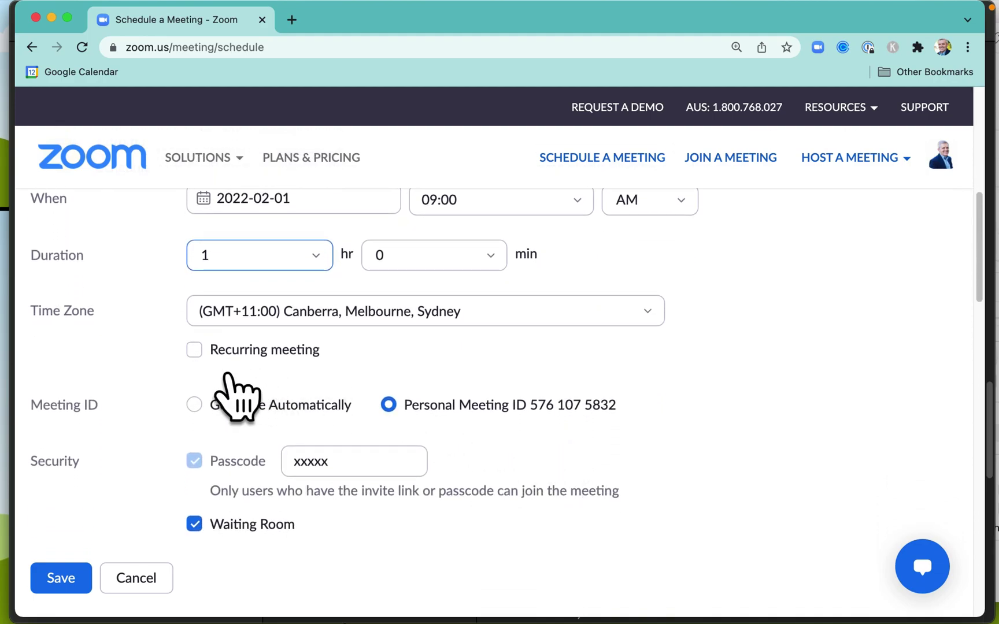
left_click(224, 355)
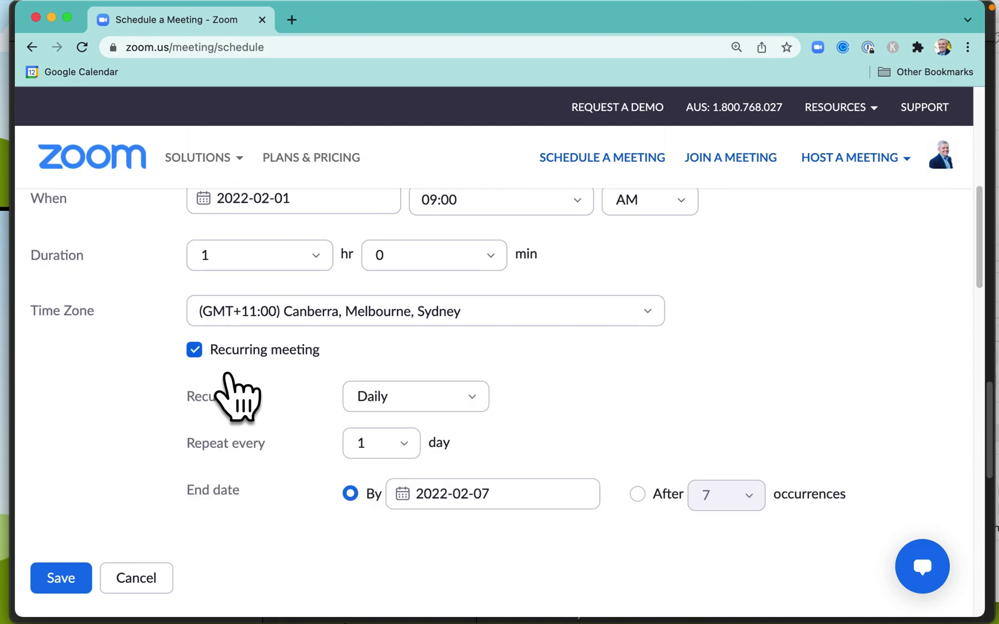
left_click(487, 408)
left_click(448, 483)
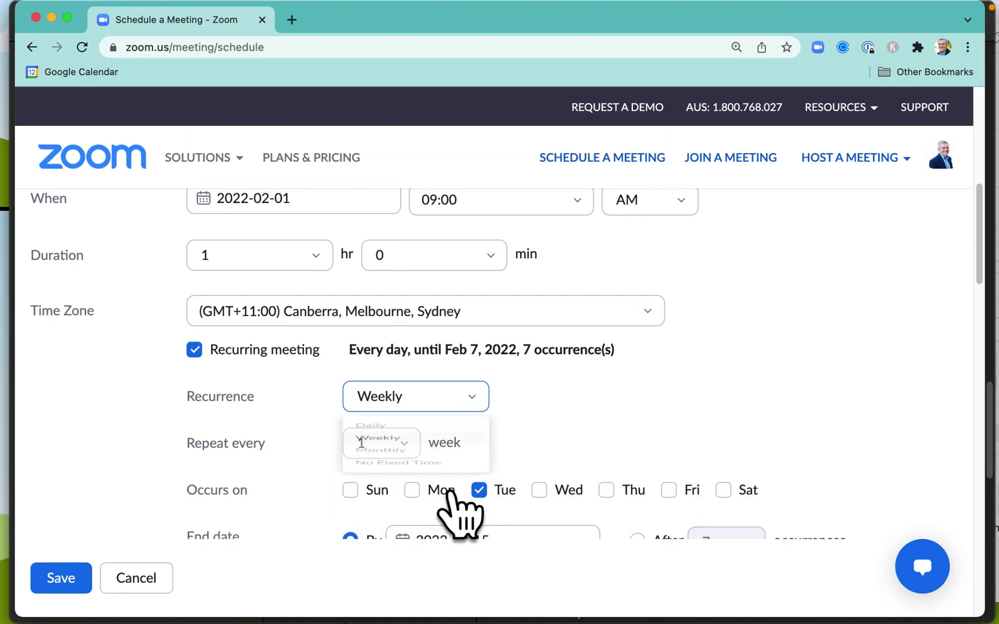
scroll(682, 405, "down", 3)
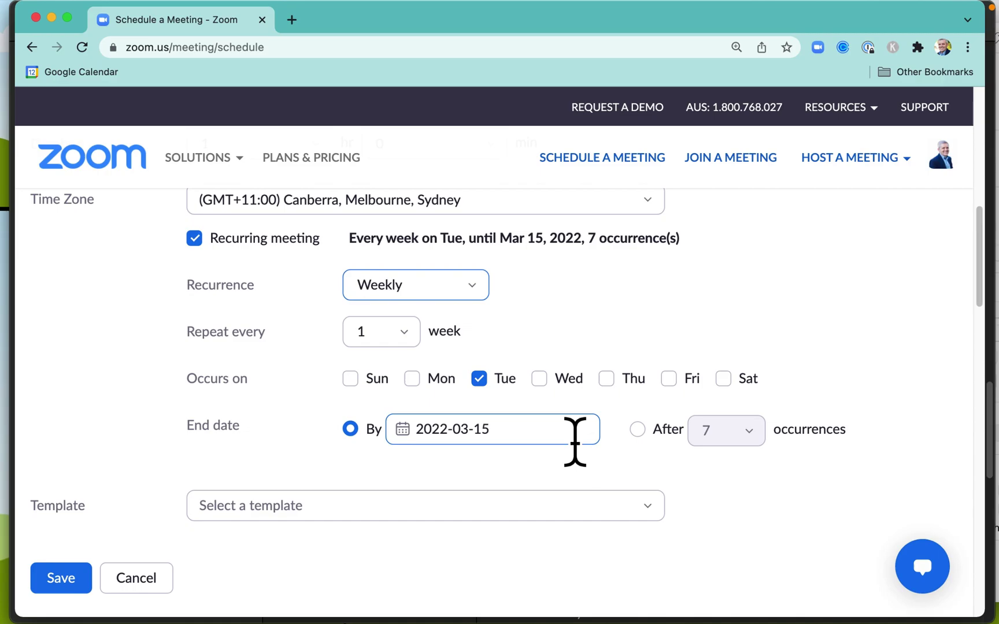
left_click(194, 238)
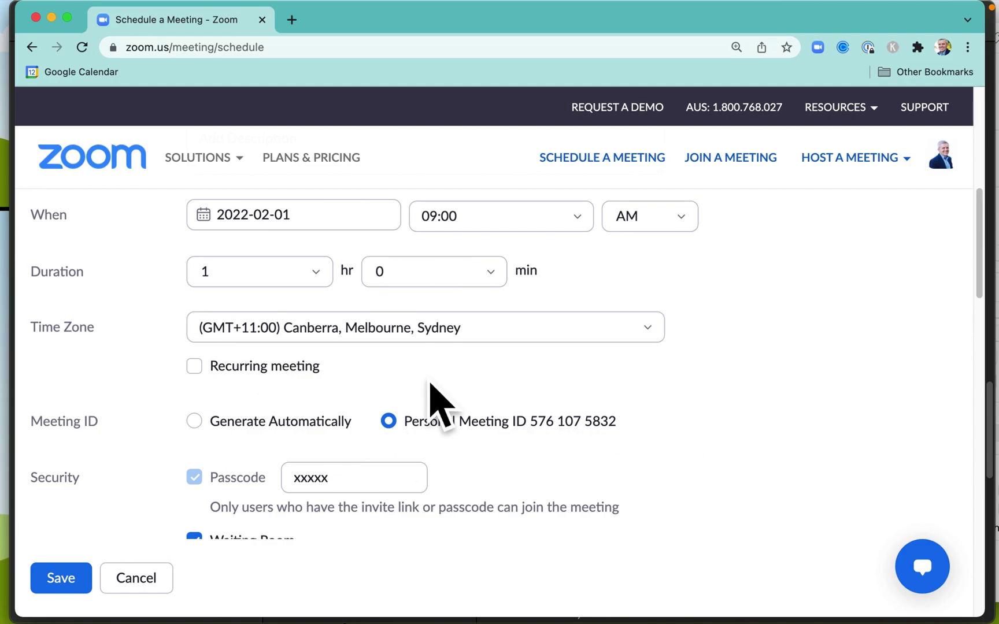
- Review the meeting ID and security settings, trying the requirement for authentication to join and clearing it again
scroll(544, 460, "down", 5)
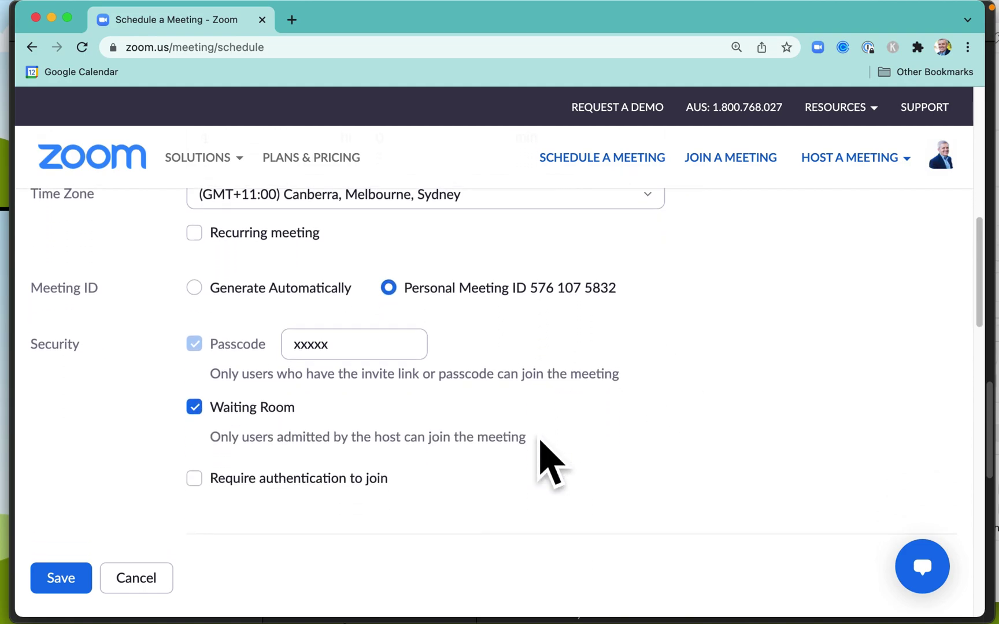
left_click(305, 289)
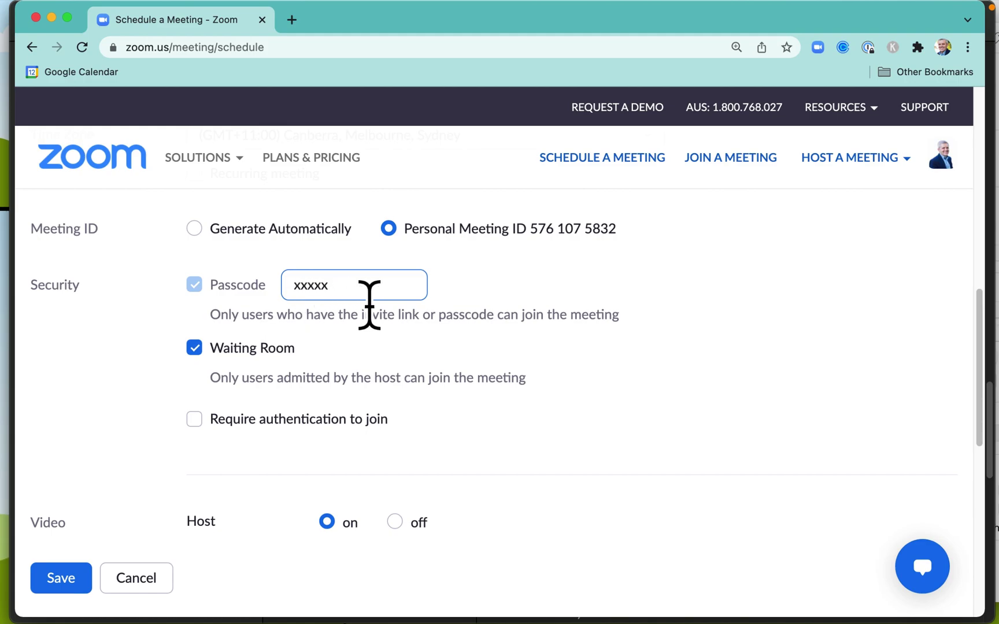
left_click(405, 332)
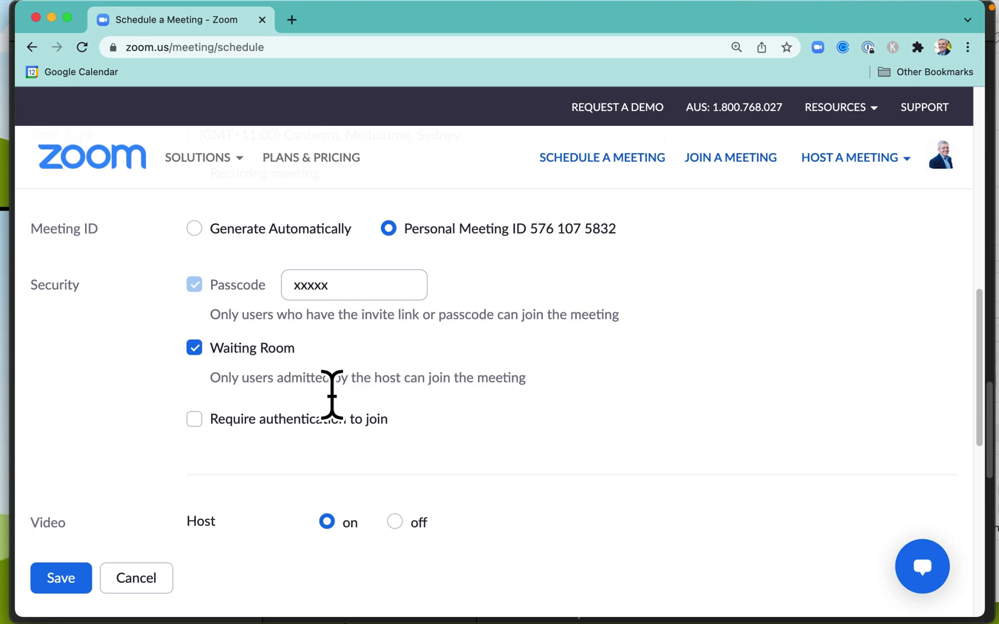
left_click(230, 435)
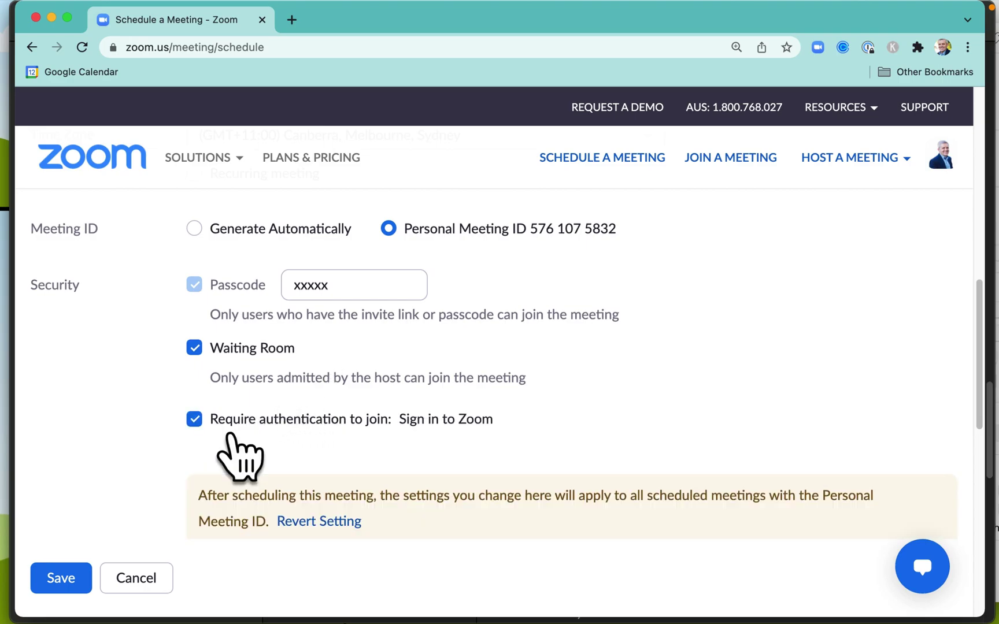
scroll(442, 427, "down", 3)
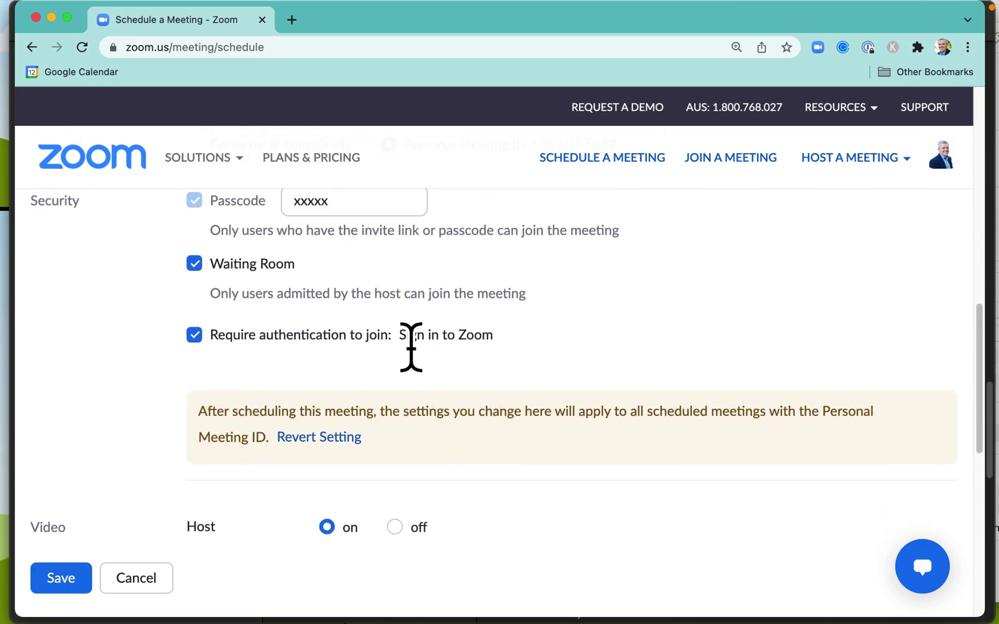
left_click(222, 355)
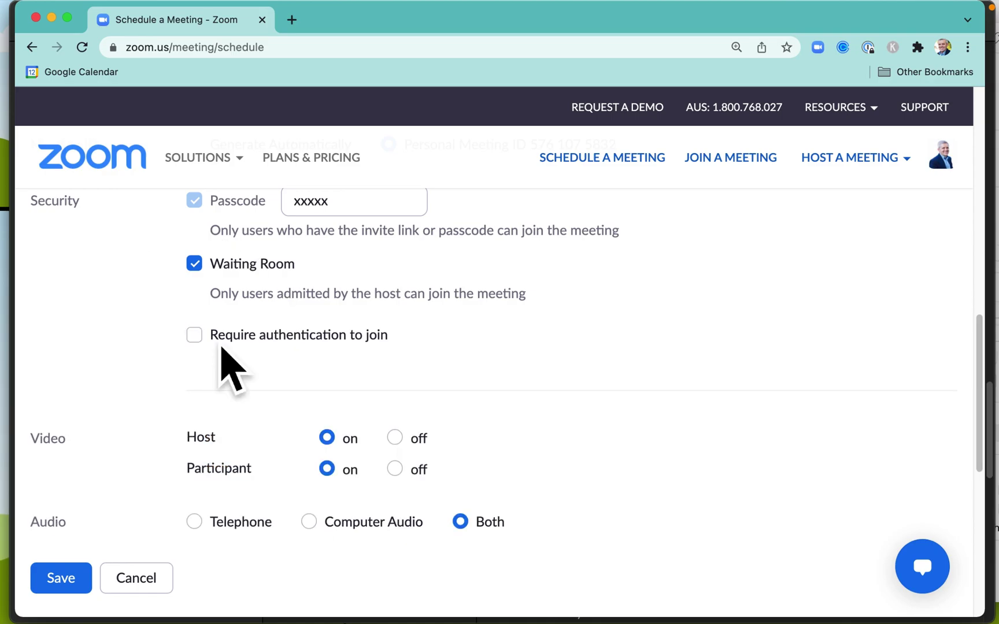
- Set the participants' video to off for the meeting
scroll(461, 399, "down", 4)
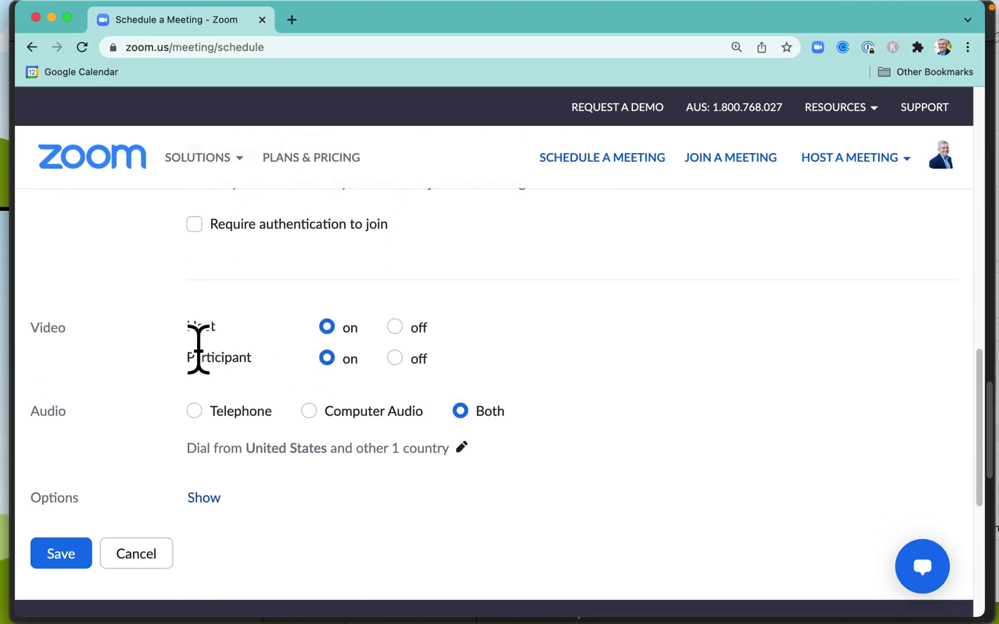
left_click(422, 365)
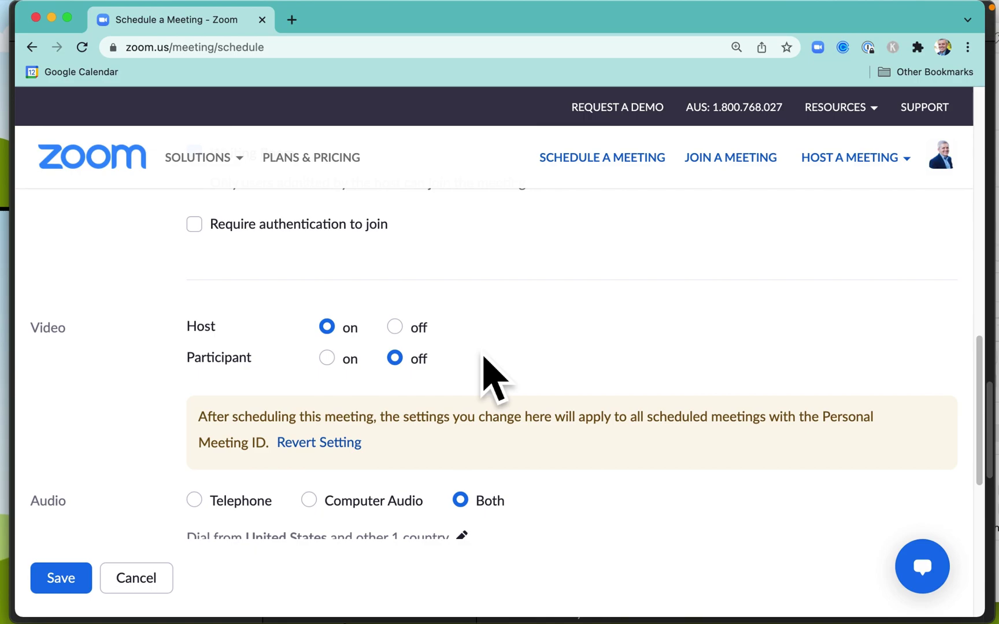
- Add Canada to the meeting's global dial-in countries and save the selection
scroll(483, 356, "down", 3)
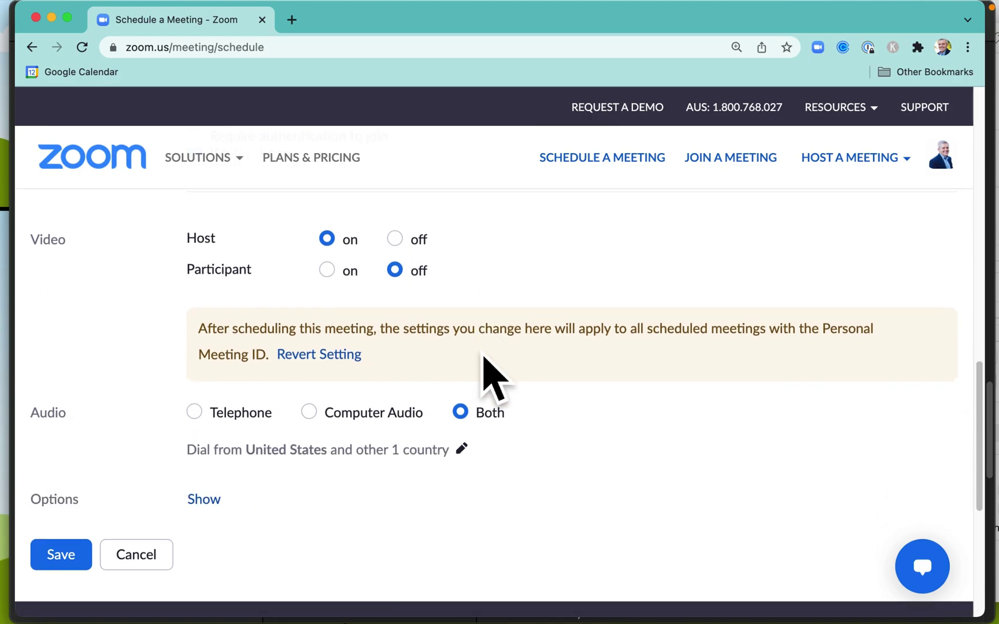
scroll(490, 376, "down", 2)
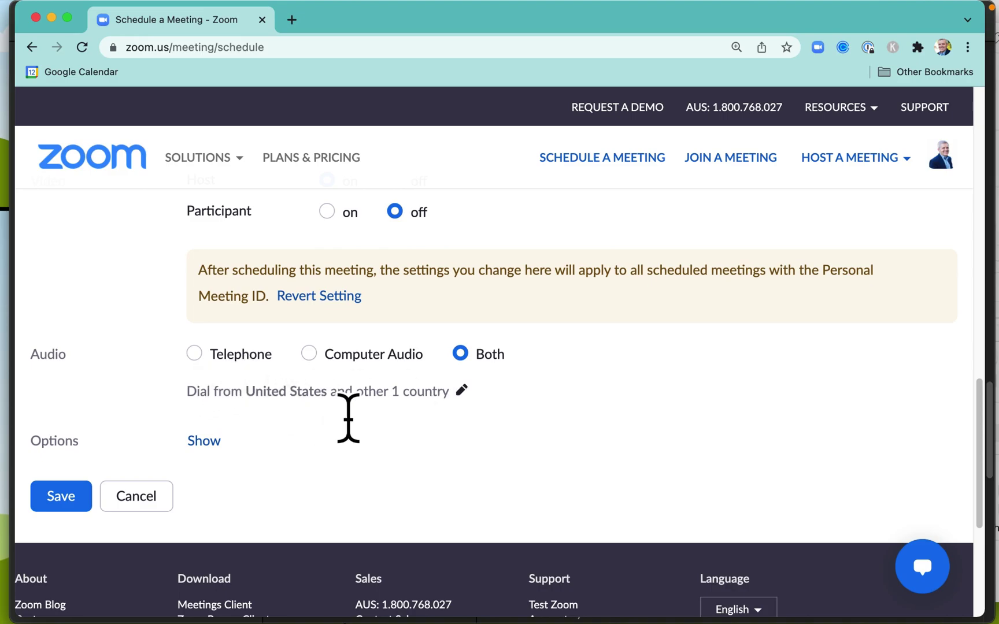
left_click(469, 398)
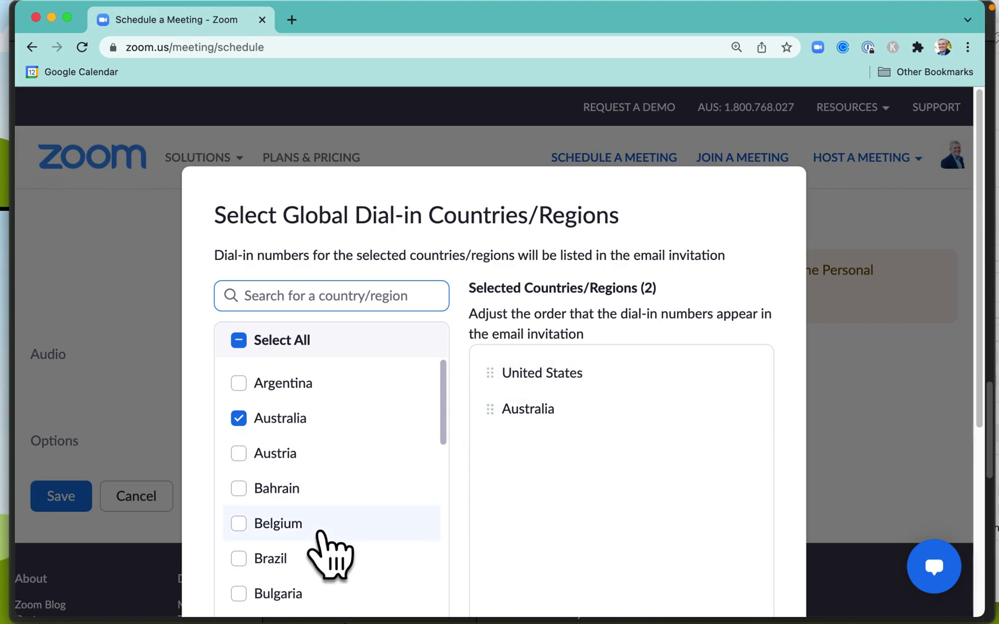
scroll(373, 531, "down", 3)
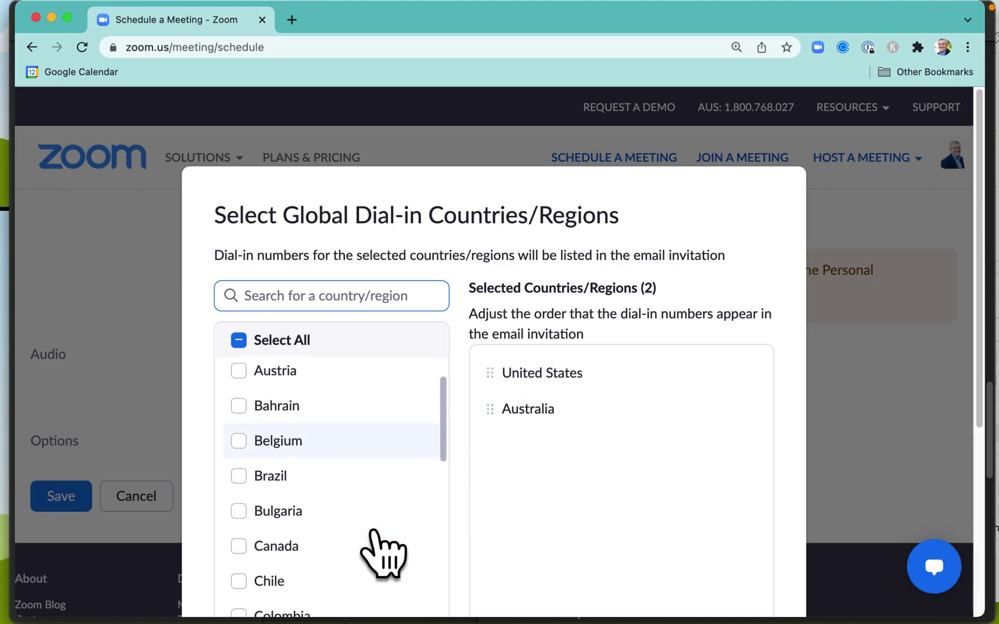
left_click(286, 554)
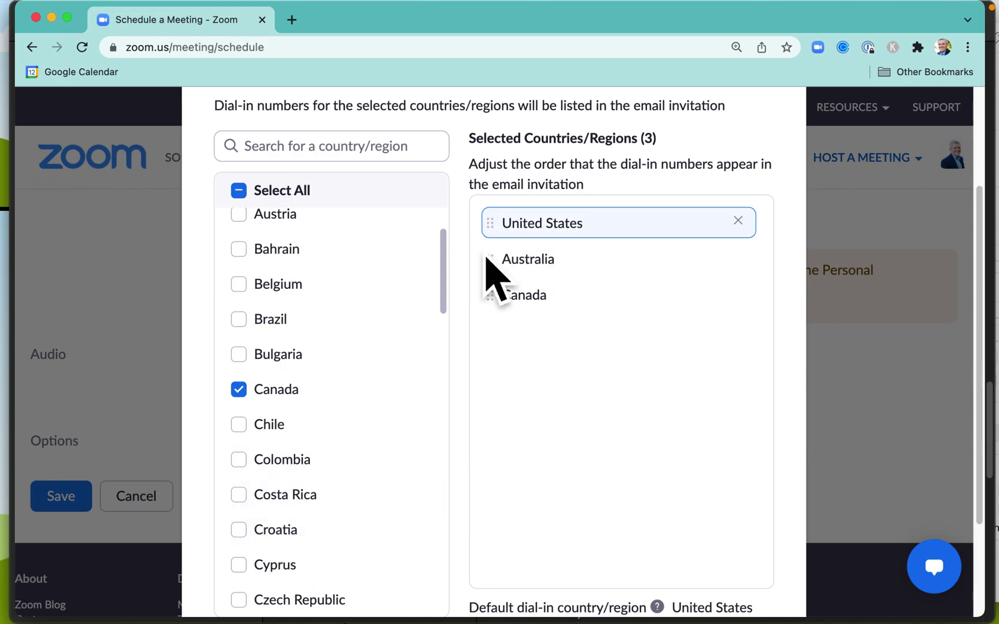
scroll(601, 381, "down", 5)
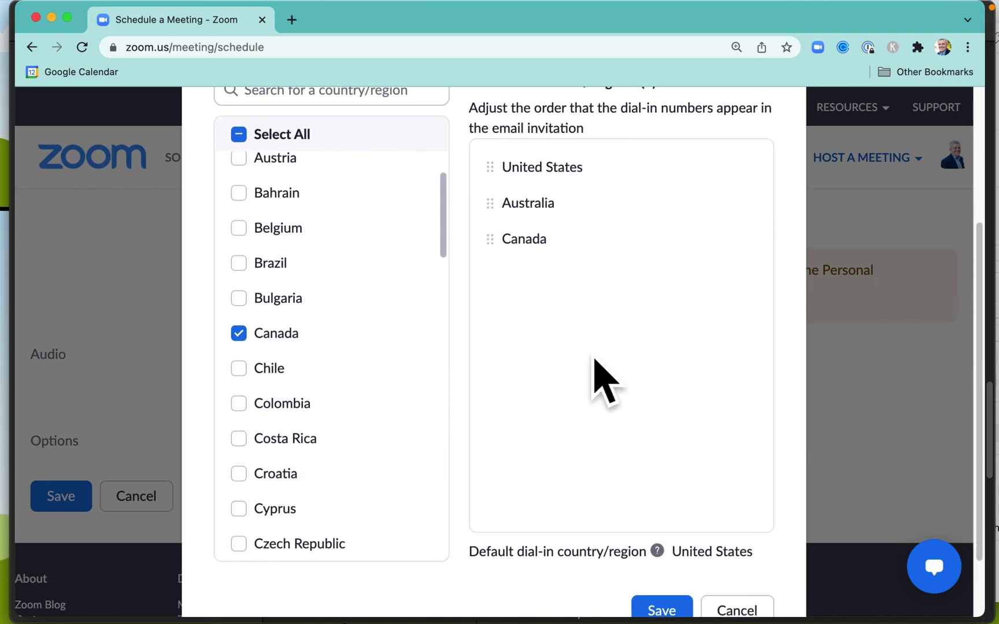
left_click(676, 545)
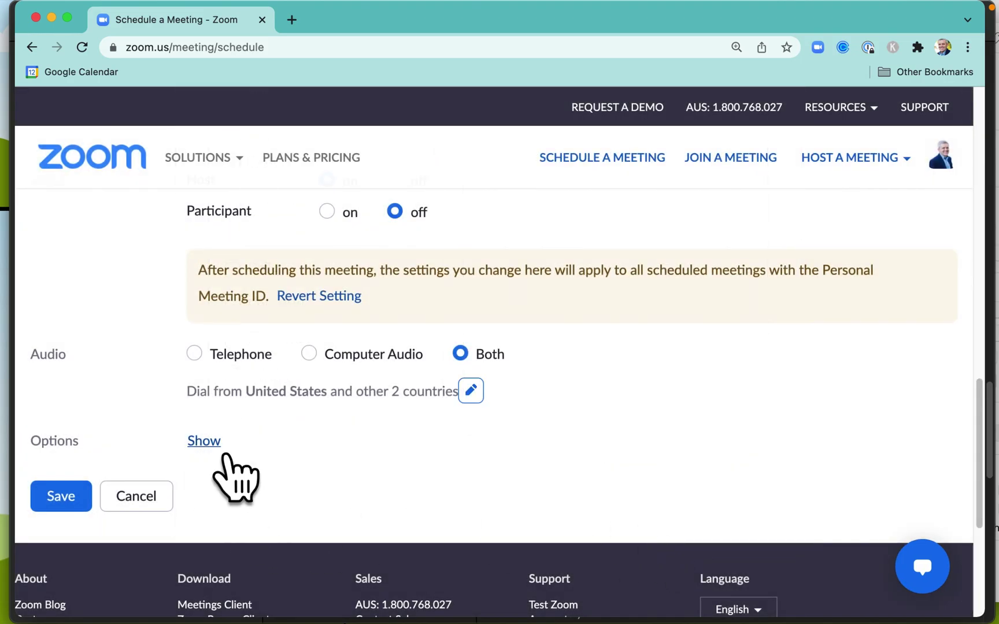
- Show the additional meeting options and enable Breakout Room pre-assign
left_click(215, 445)
scroll(515, 481, "down", 5)
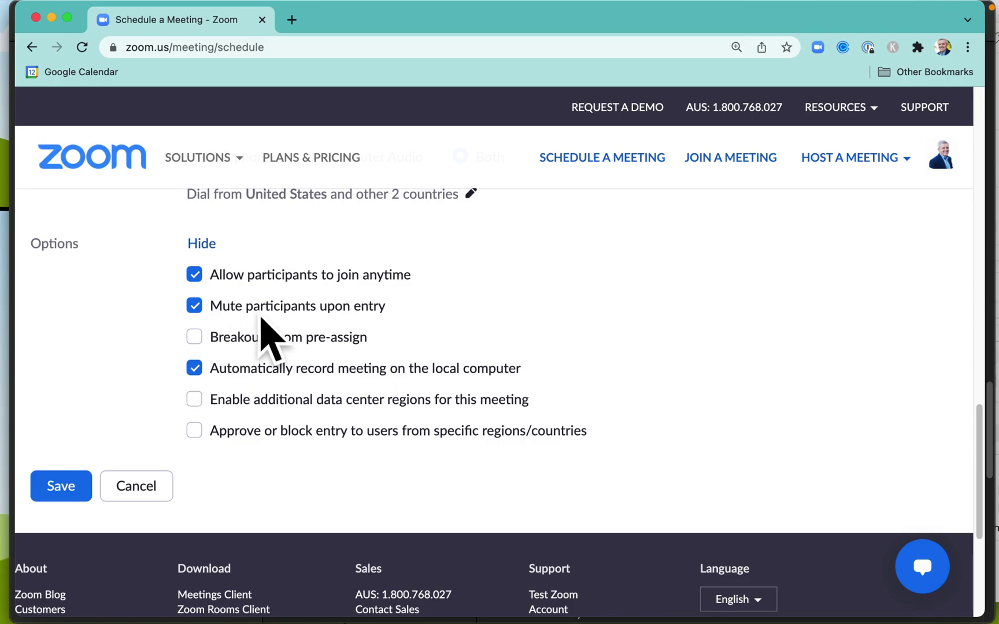
scroll(289, 339, "up", 1)
scroll(292, 338, "down", 2)
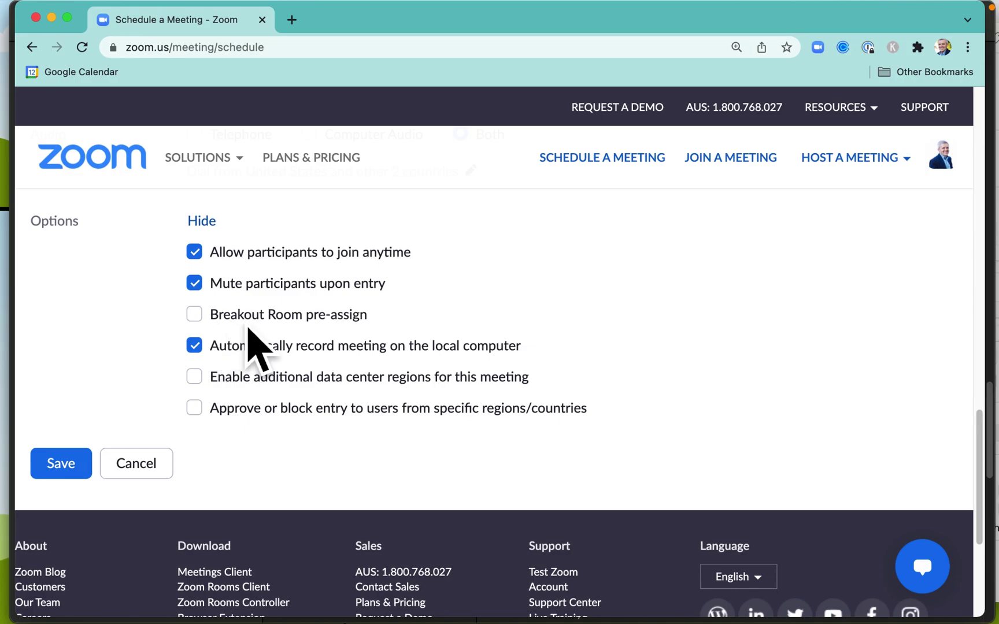
left_click(231, 316)
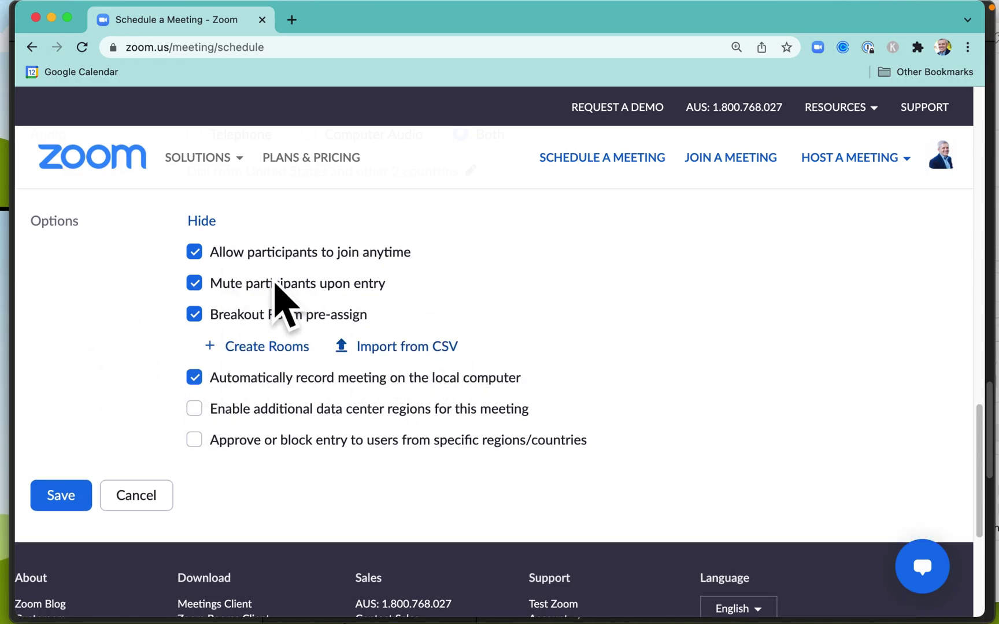
- Disable Breakout Room pre-assign for the meeting
left_click(231, 317)
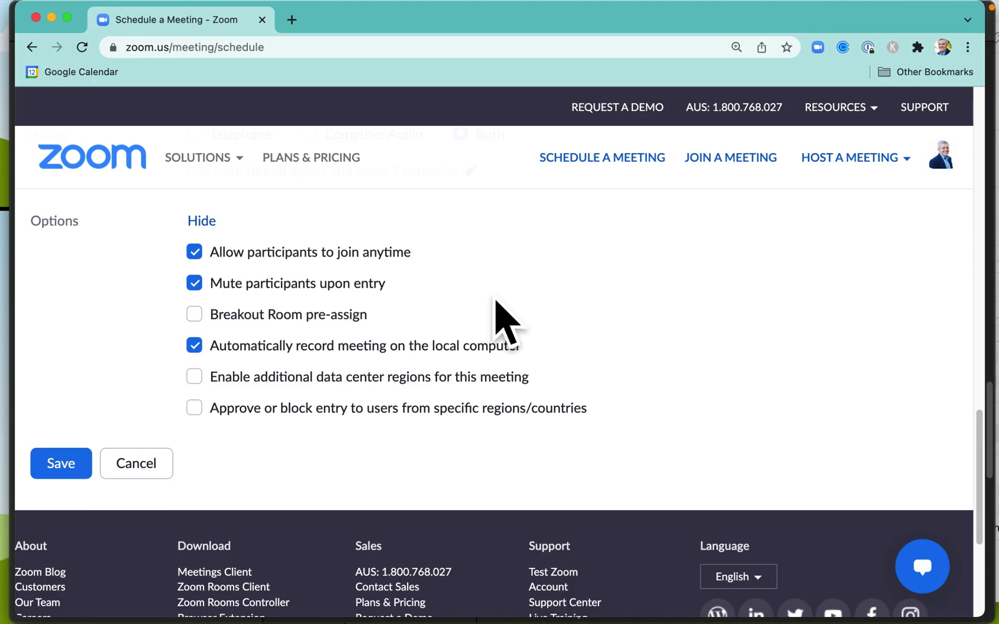
- Try the additional data center regions option and the country-based entry restriction, leaving both disabled
scroll(578, 352, "down", 1)
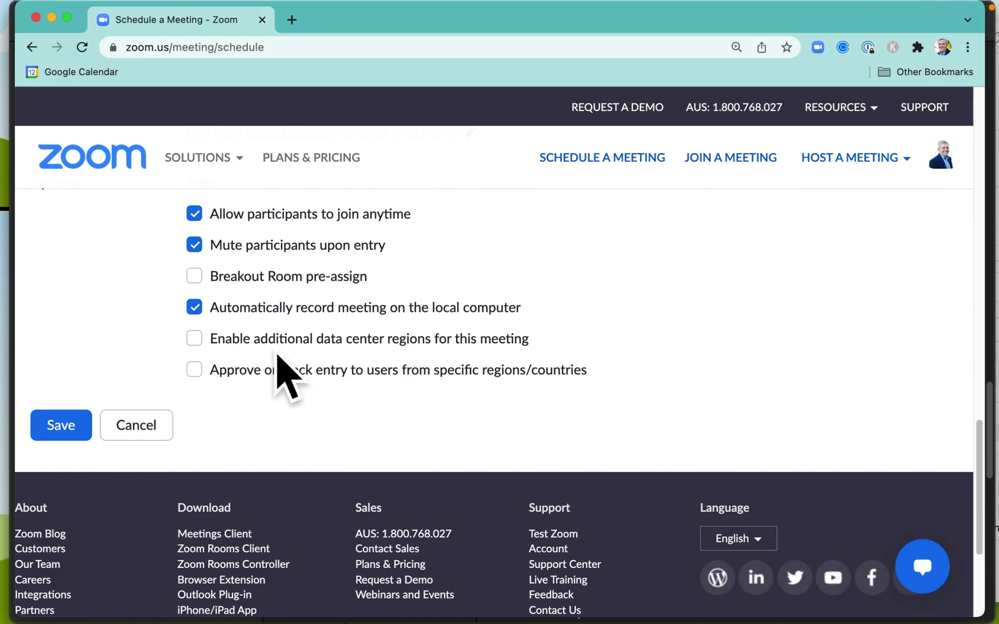
left_click(228, 346)
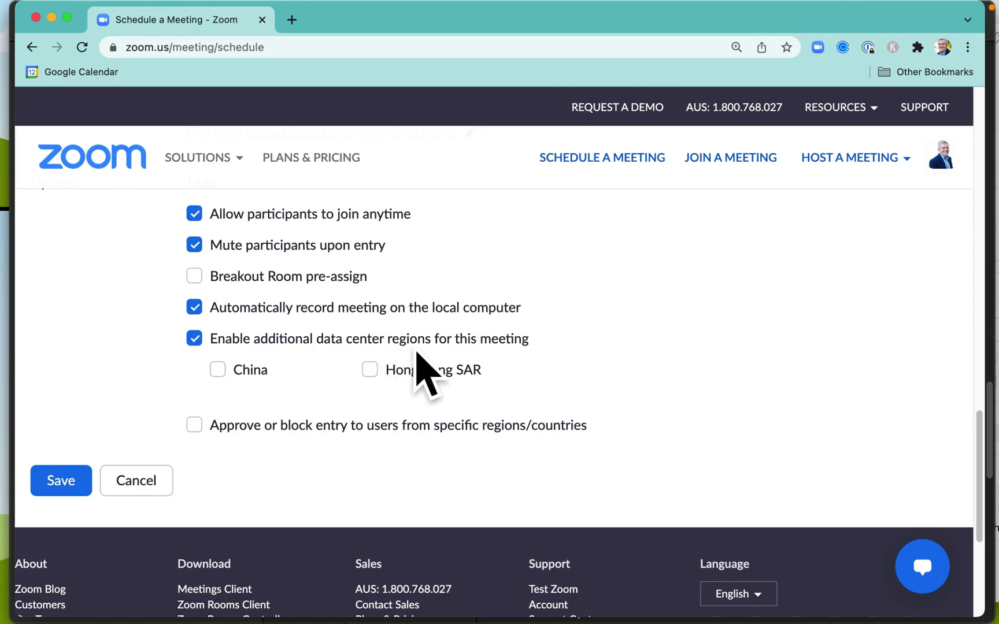
left_click(227, 357)
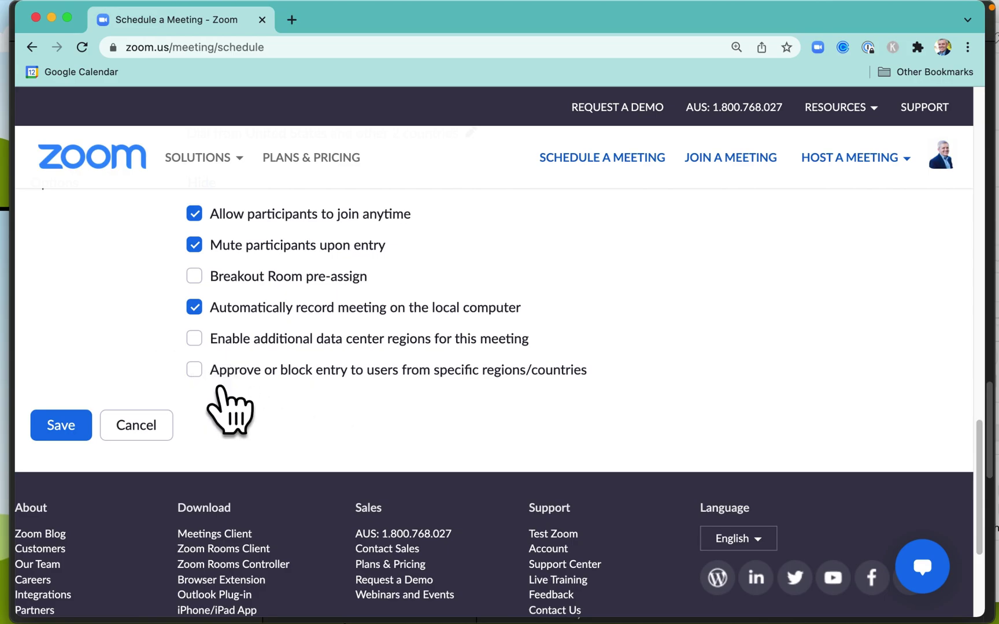
left_click(197, 370)
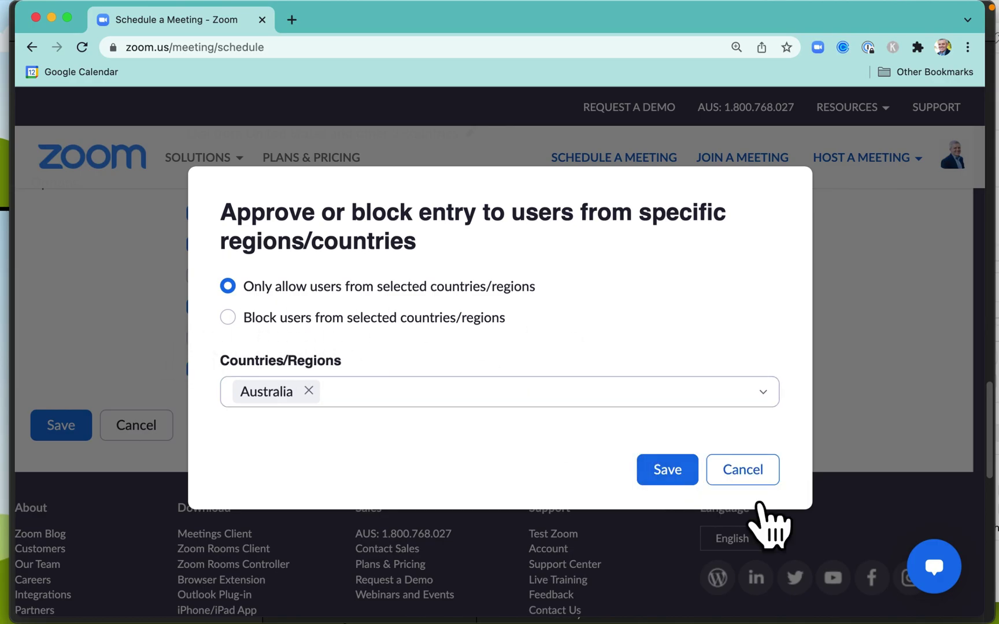
left_click(762, 481)
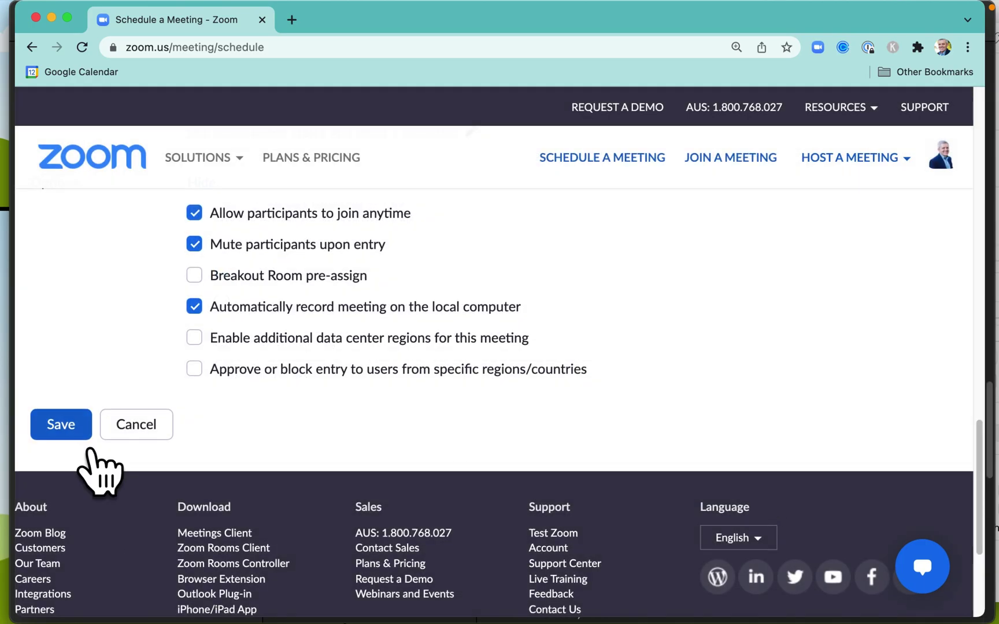
- Save the scheduled meeting and add it to Google Calendar
left_click(84, 434)
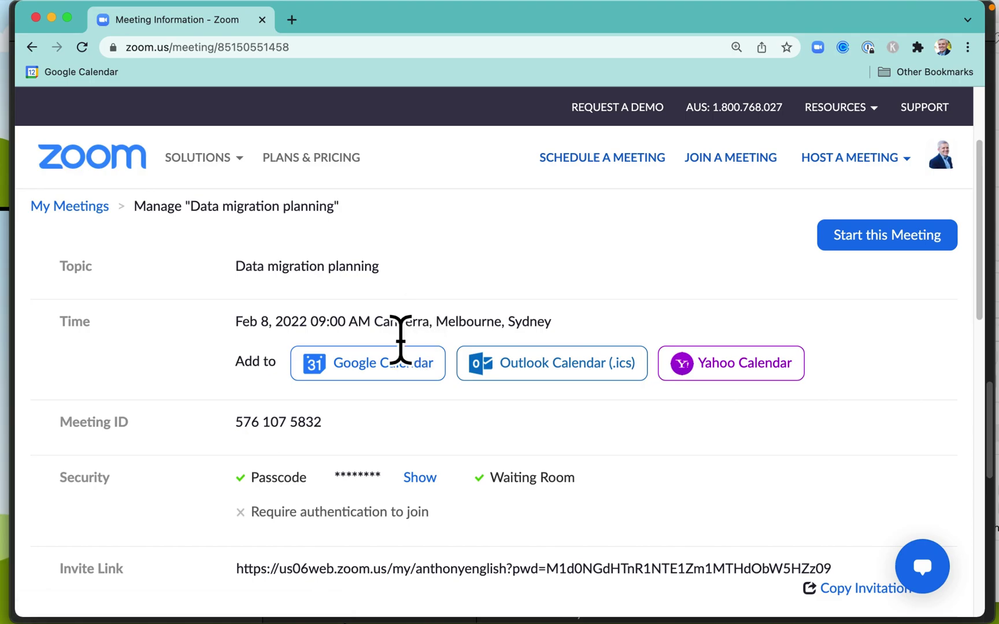
left_click(415, 368)
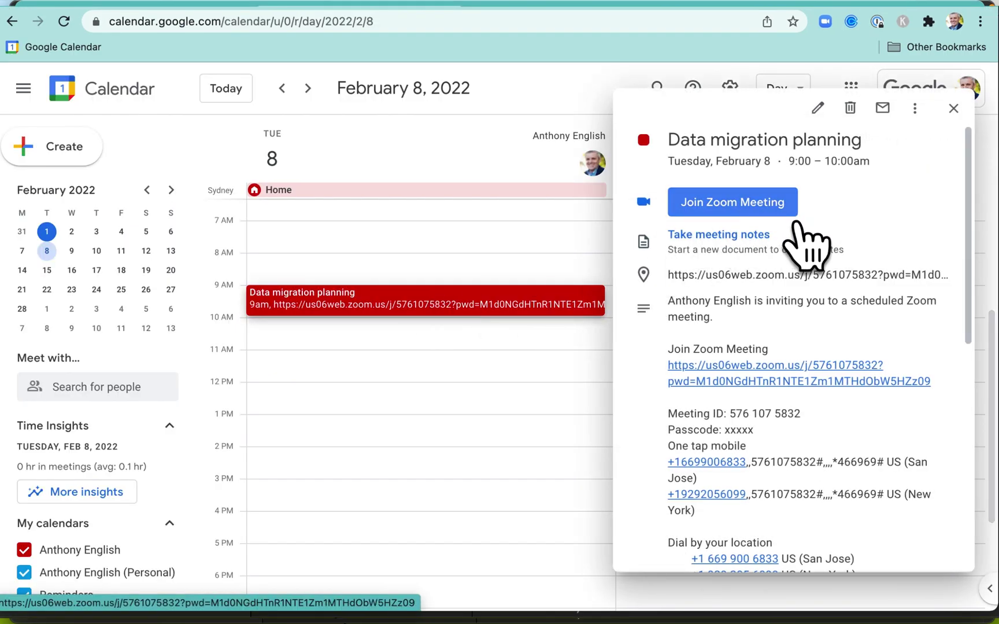
- Join the Zoom meeting from its calendar event, always allowing us06web.zoom.us links to open in the Zoom app
left_click(778, 210)
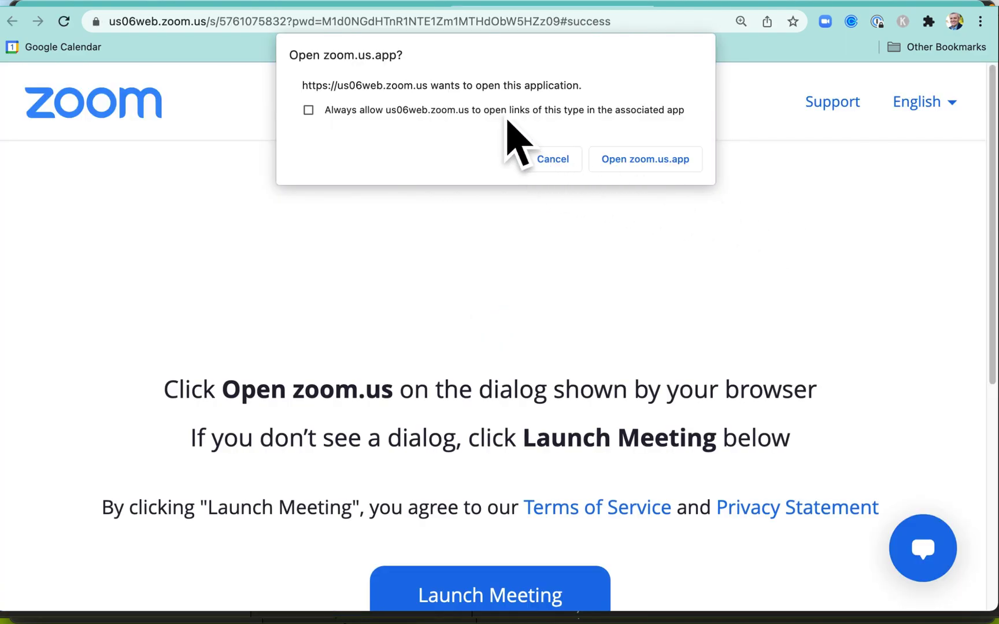
left_click(508, 115)
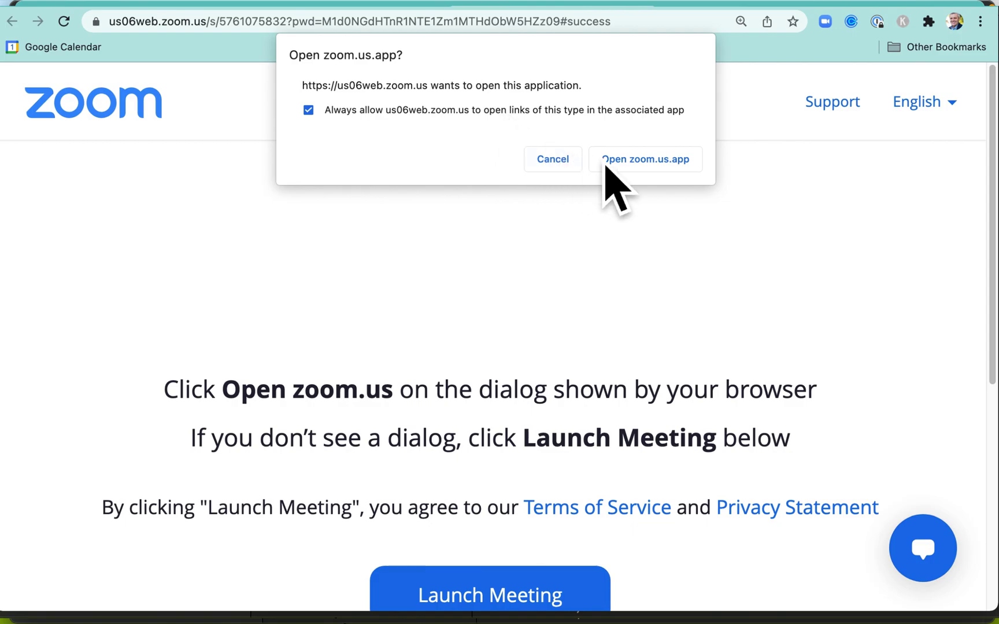
left_click(636, 168)
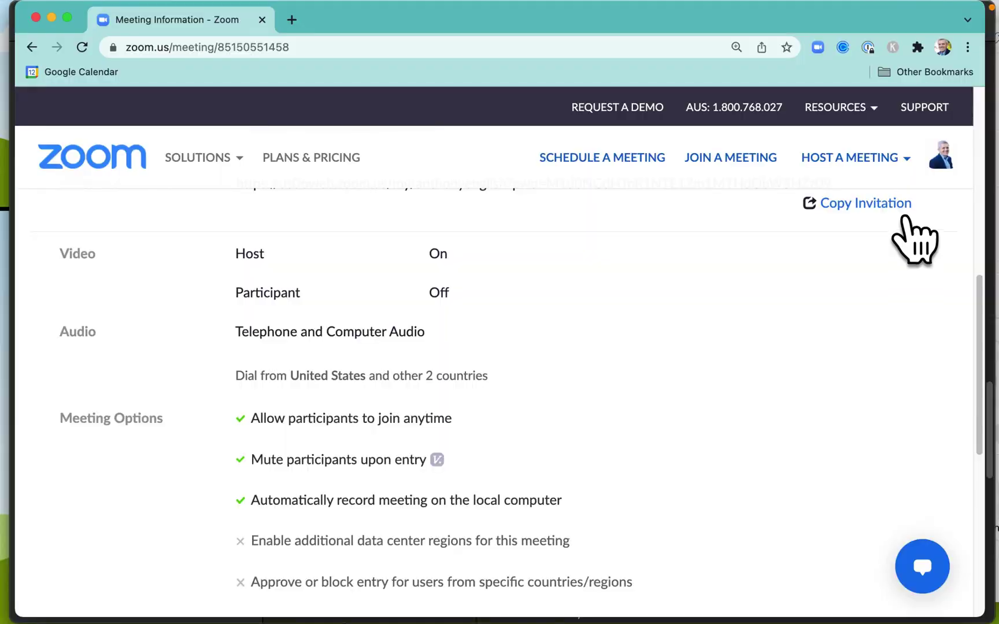
- Open the meeting's invitation text for copying and review its join details and dial-in numbers through to the end
left_click(904, 219)
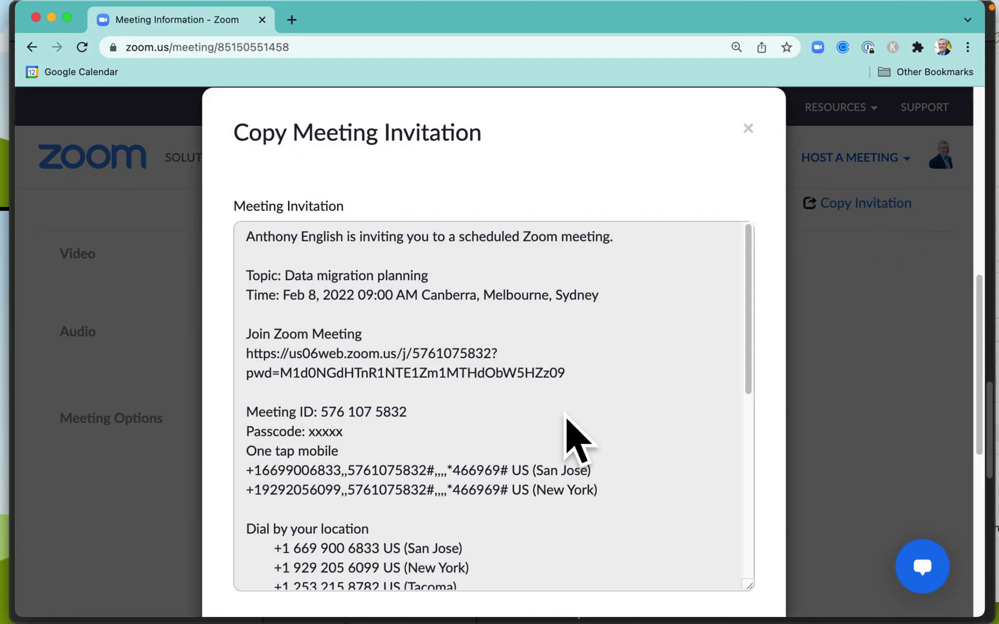
scroll(575, 439, "down", 10)
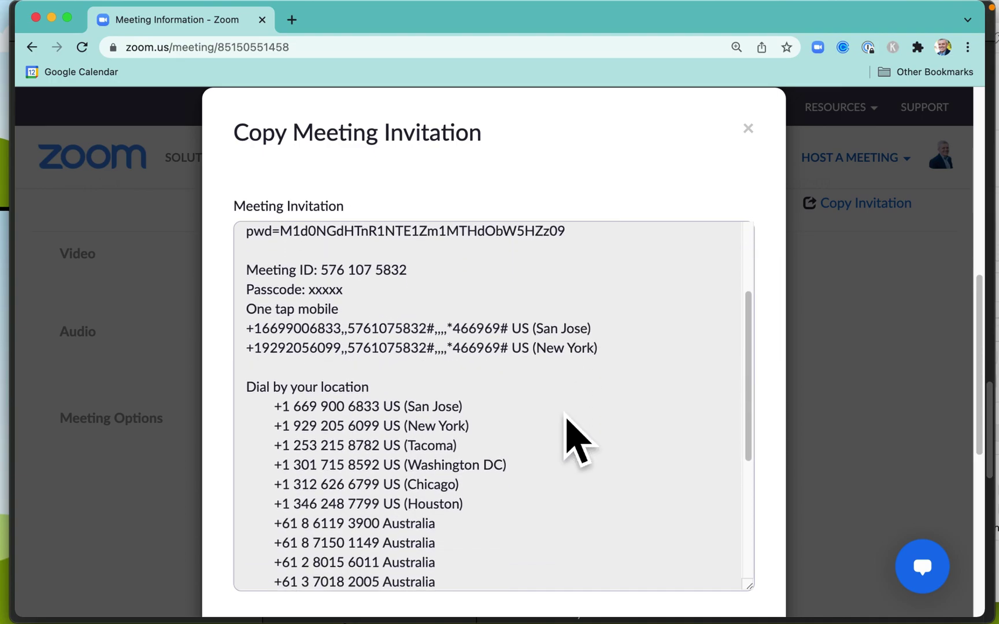
scroll(566, 416, "down", 2)
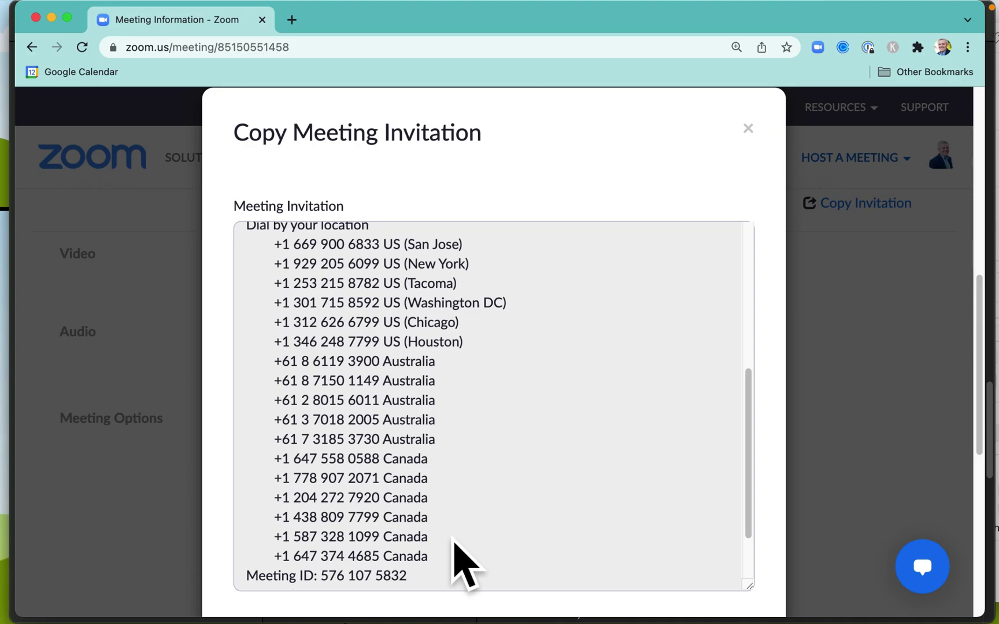
scroll(462, 563, "down", 2)
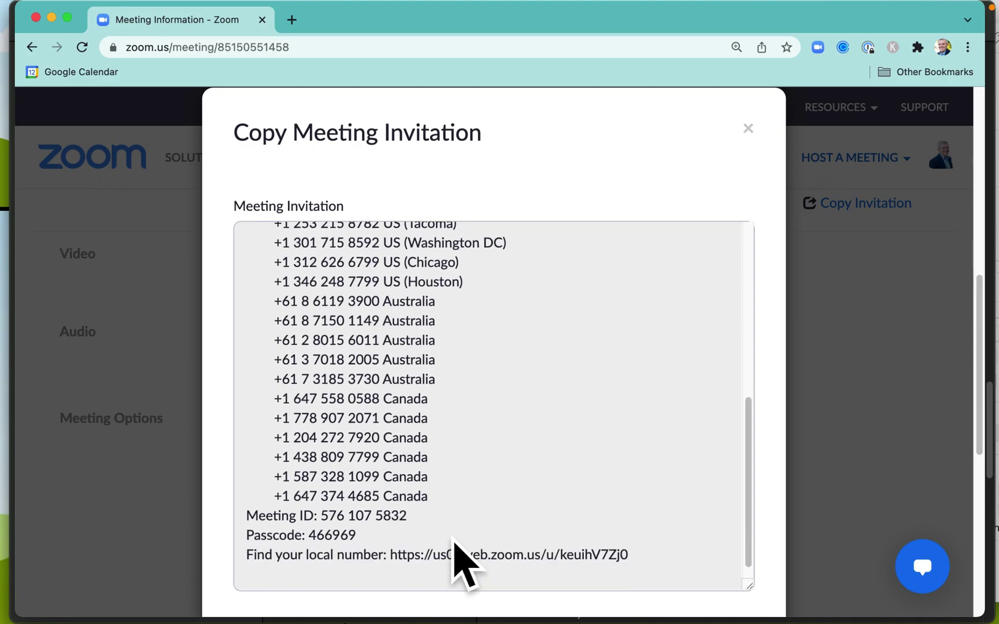